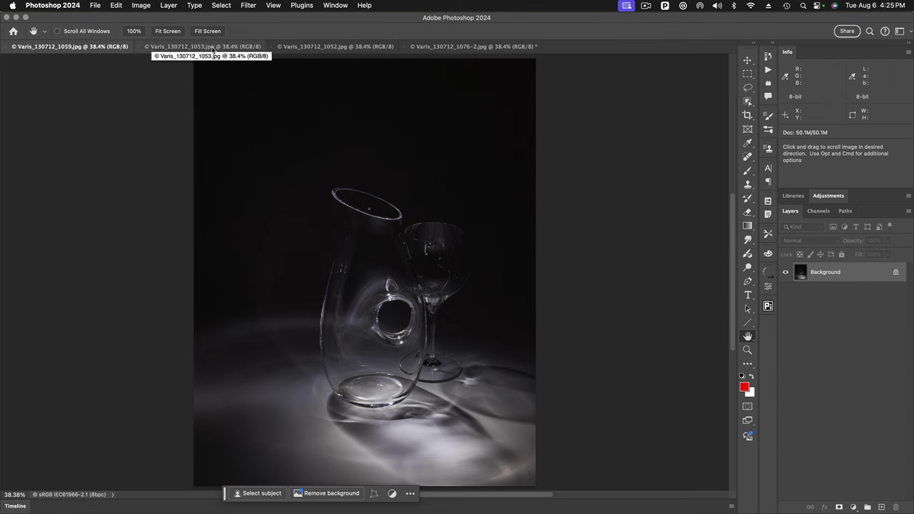
Step: Compare the three carafe shots, then return to the first one
click(213, 48)
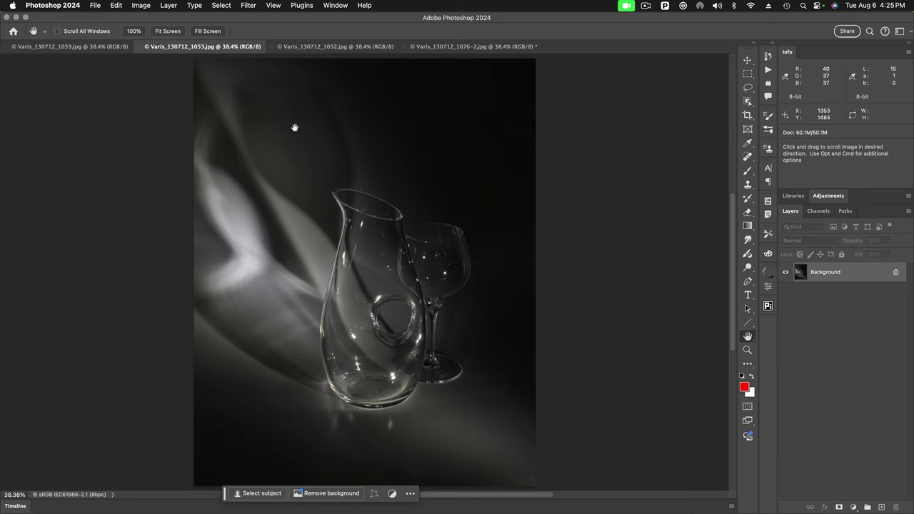
click(337, 47)
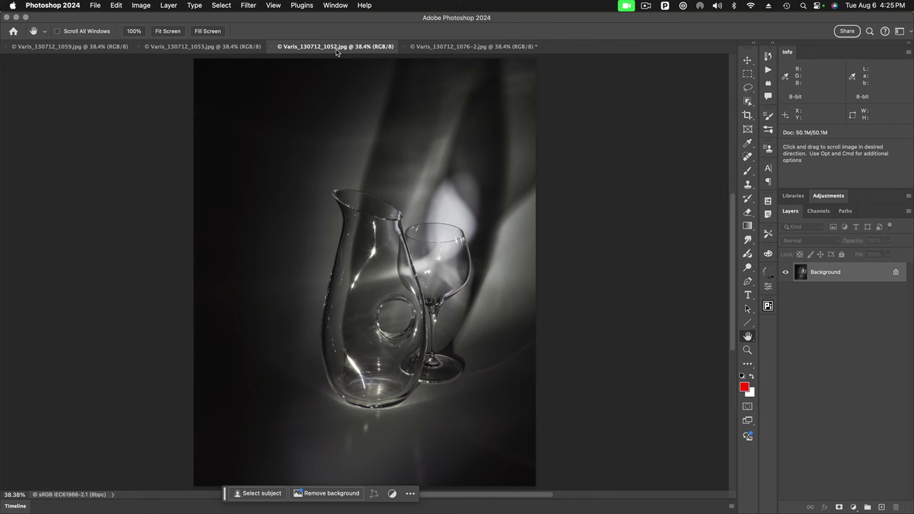
click(84, 50)
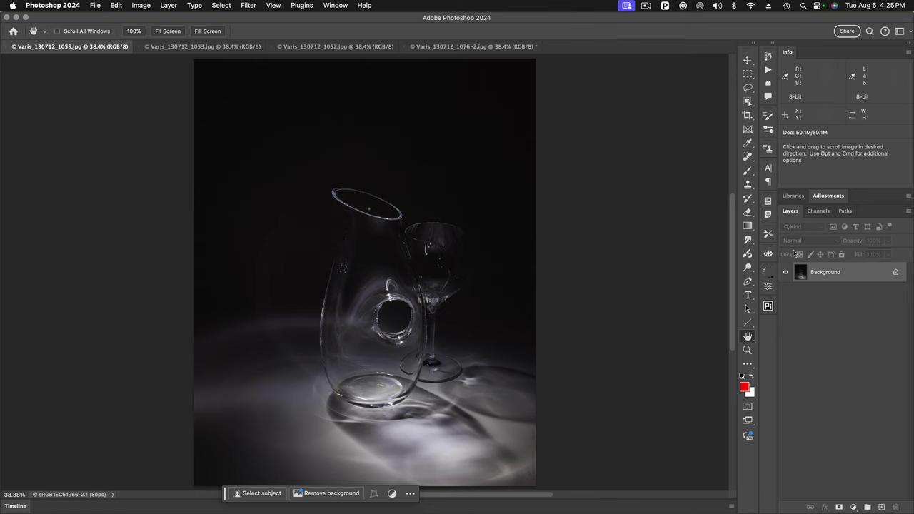
Step: Inspect the first shot's Red, Green and Blue channels individually, then return to the layers
click(817, 212)
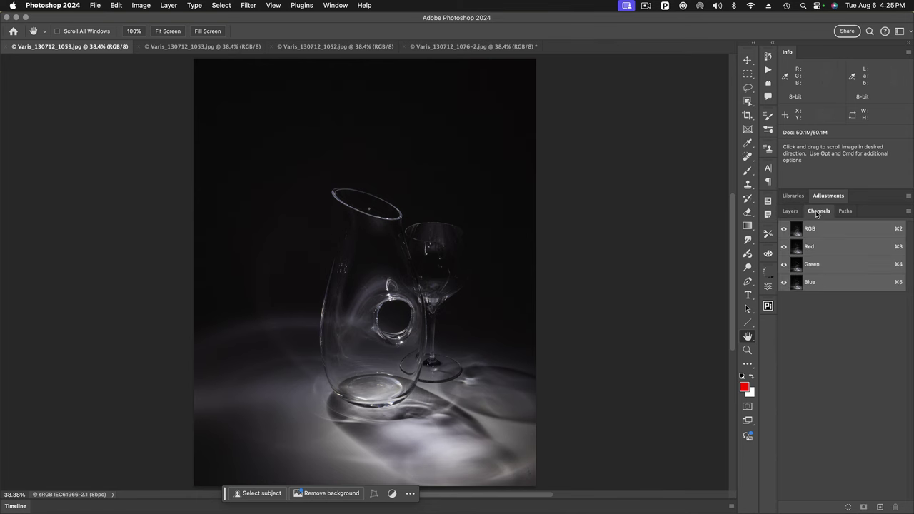
click(799, 247)
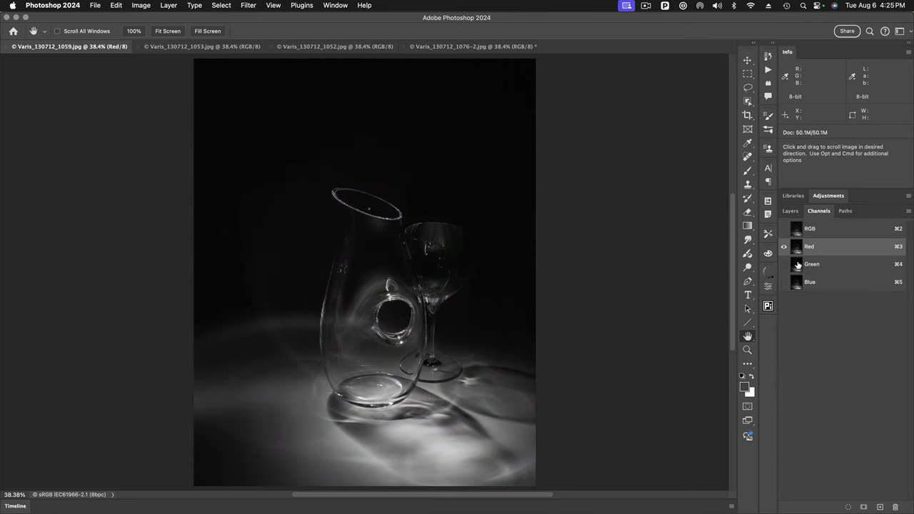
click(799, 265)
click(795, 284)
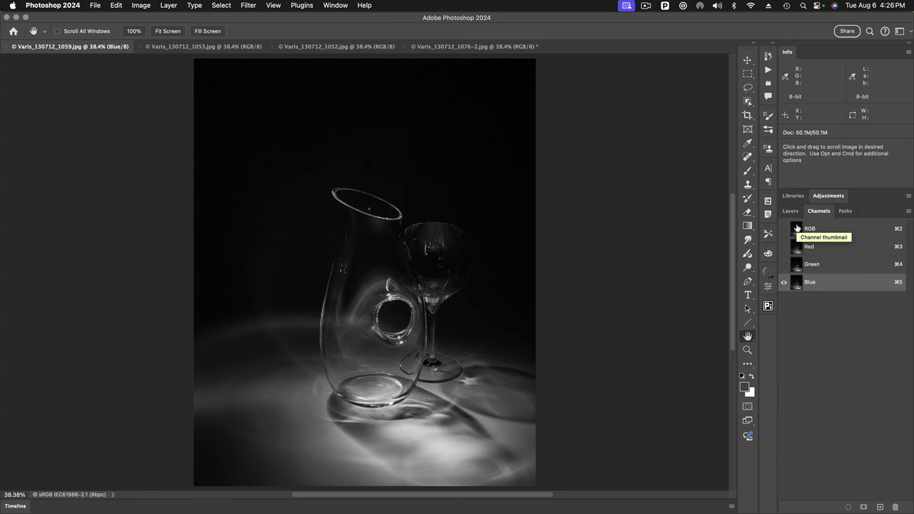
click(797, 227)
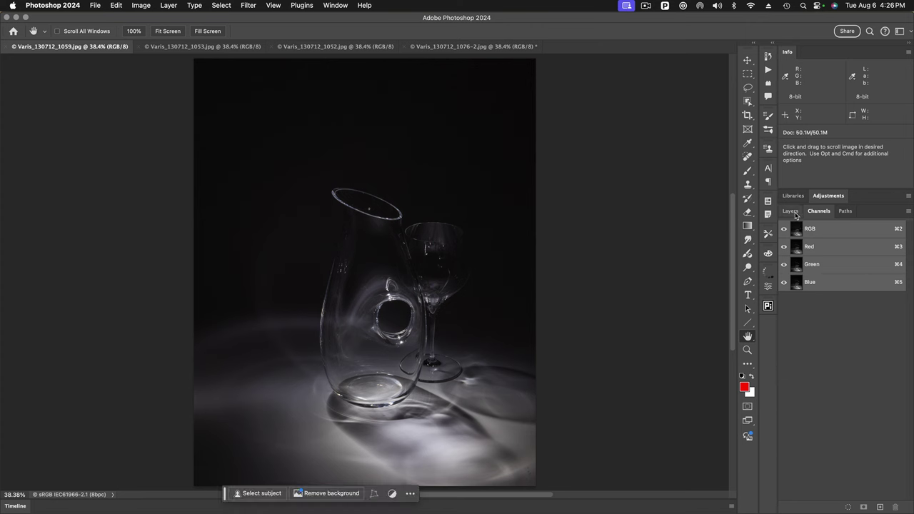
click(790, 211)
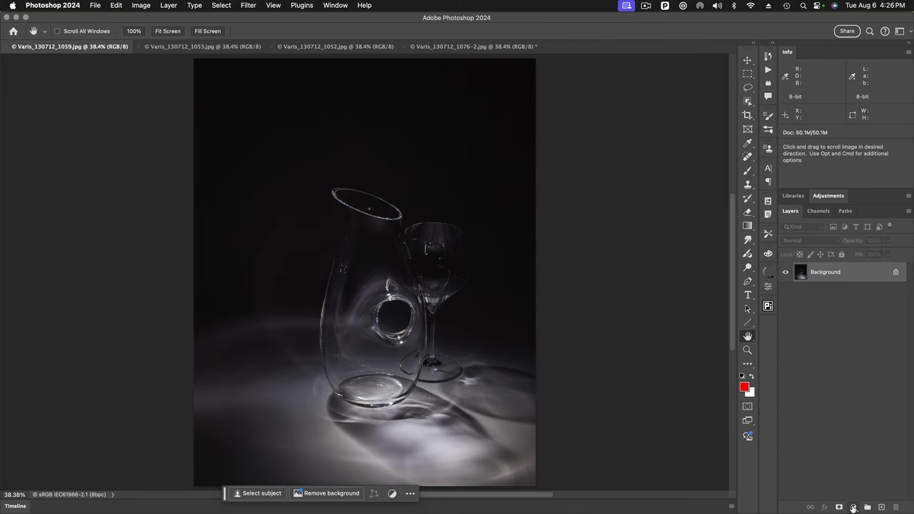
Step: Add a Solid Color fill layer in pure black (000000) above the Background
click(854, 507)
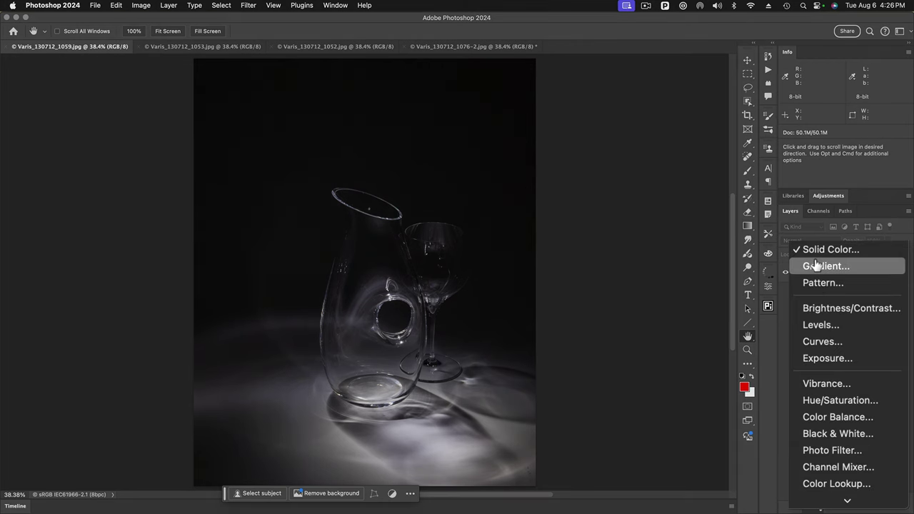
click(818, 250)
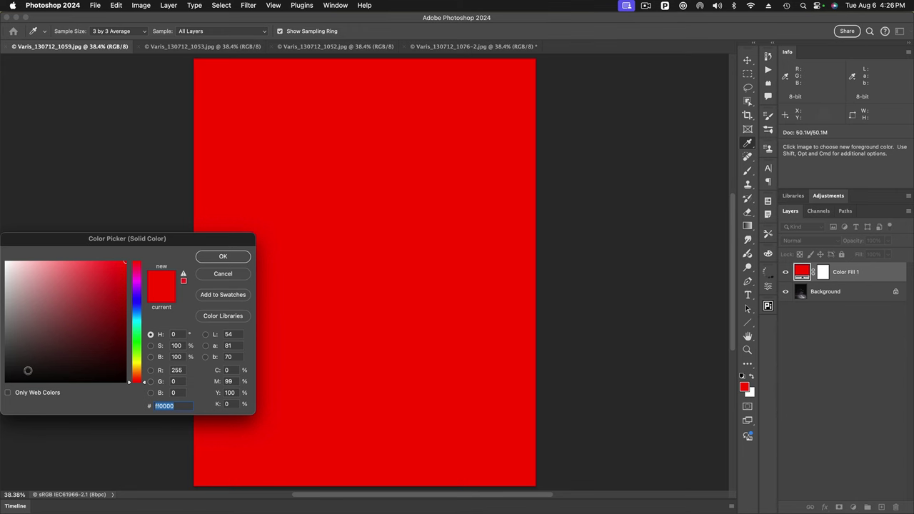
drag(28, 369, 2, 390)
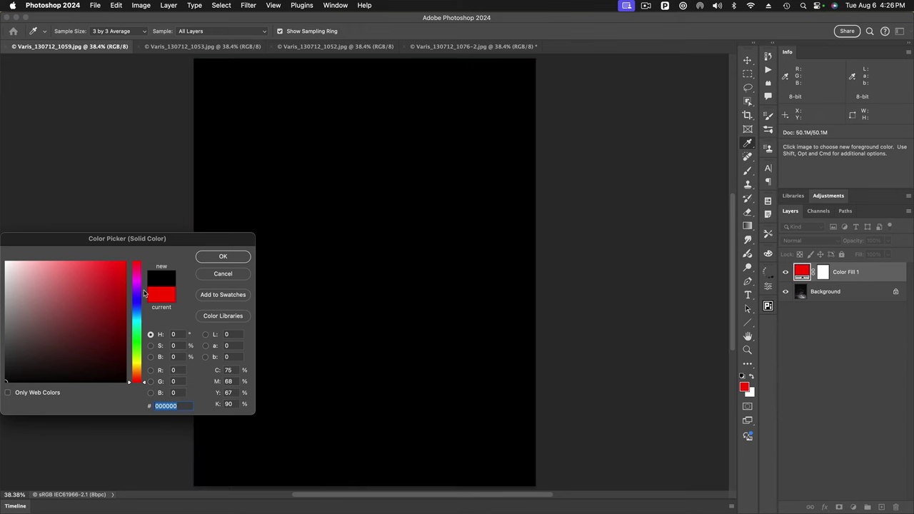
click(211, 261)
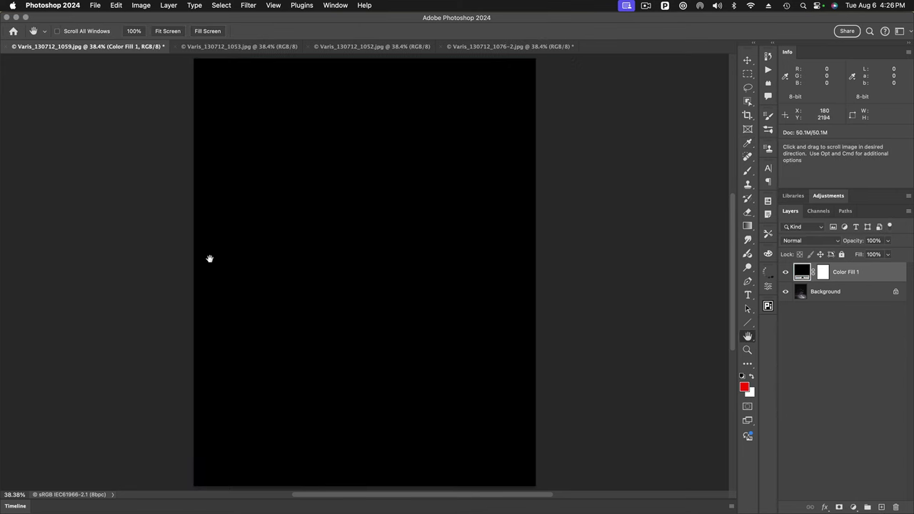
key(h)
click(909, 213)
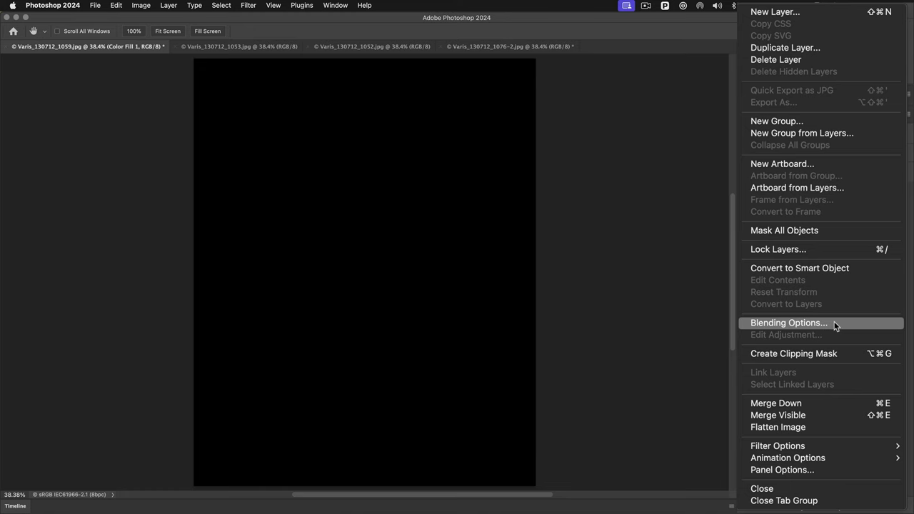
Step: Uncheck the B channel in Color Fill 1's Advanced Blending so it affects only red and green
click(836, 326)
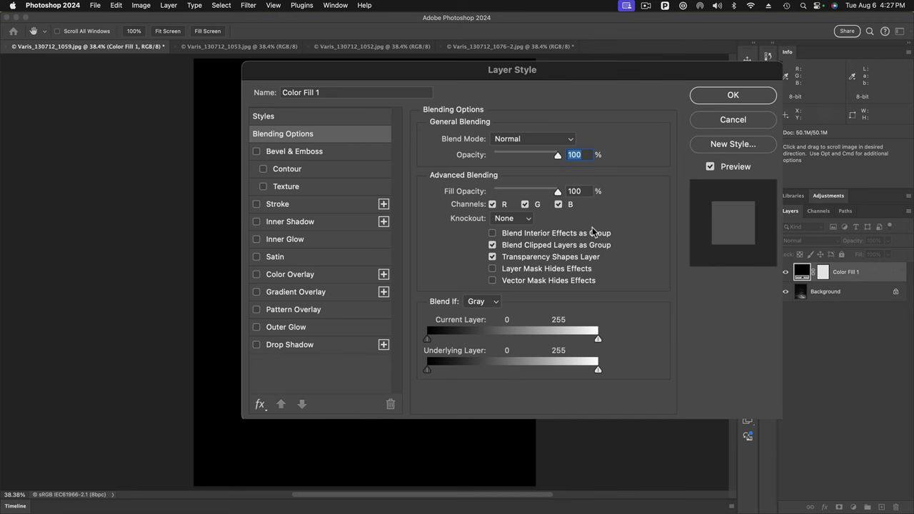
click(559, 205)
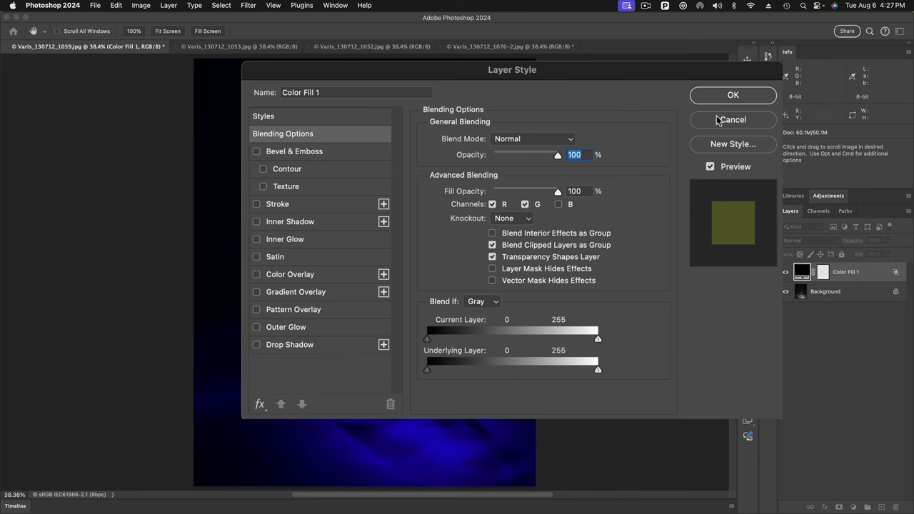
click(688, 137)
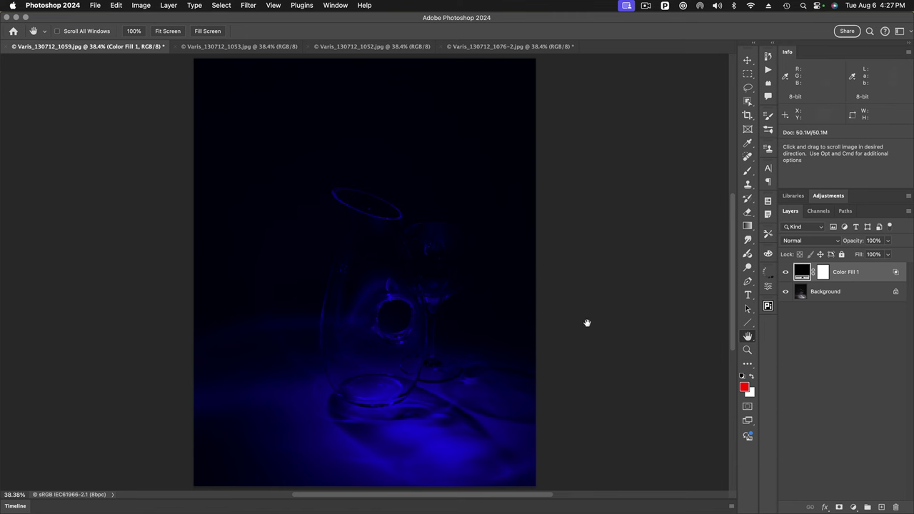
Step: Shift-drag the 1053 carafe shot with the Move tool into the first document as an aligned layer
click(237, 47)
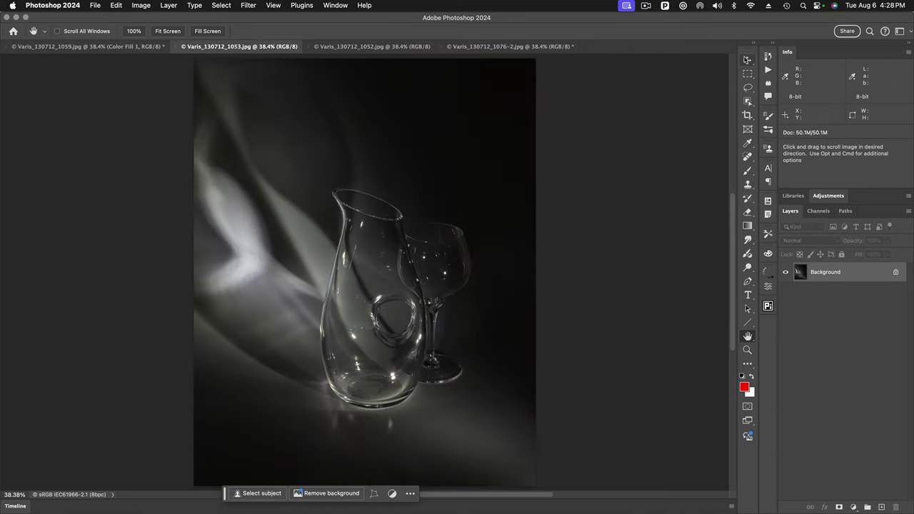
click(748, 61)
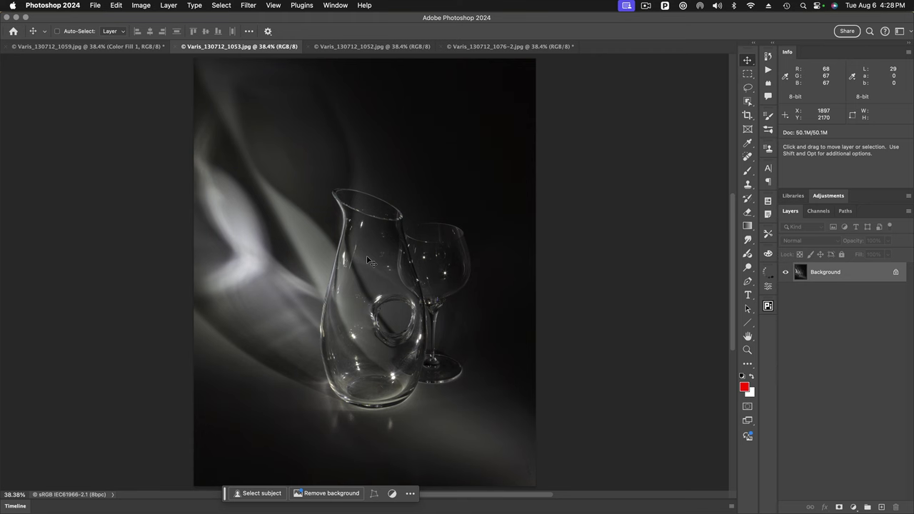
key(shift)
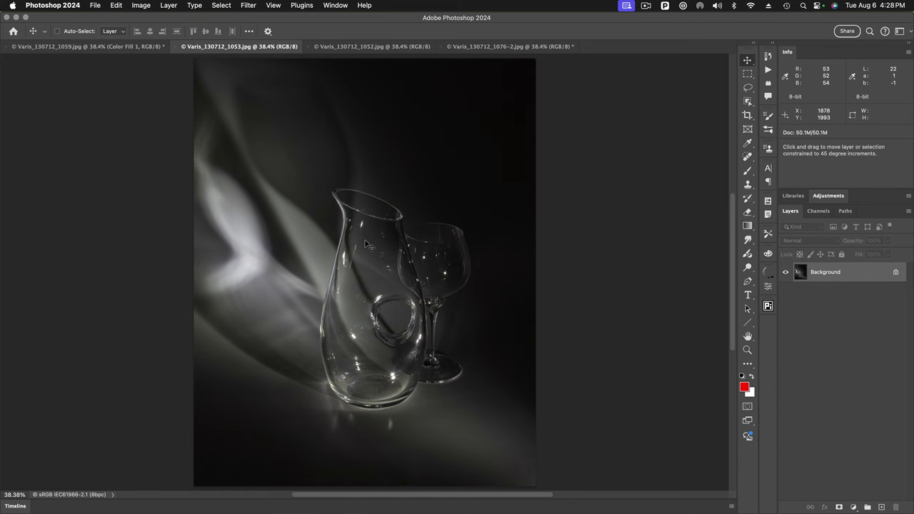
drag(365, 245, 119, 46)
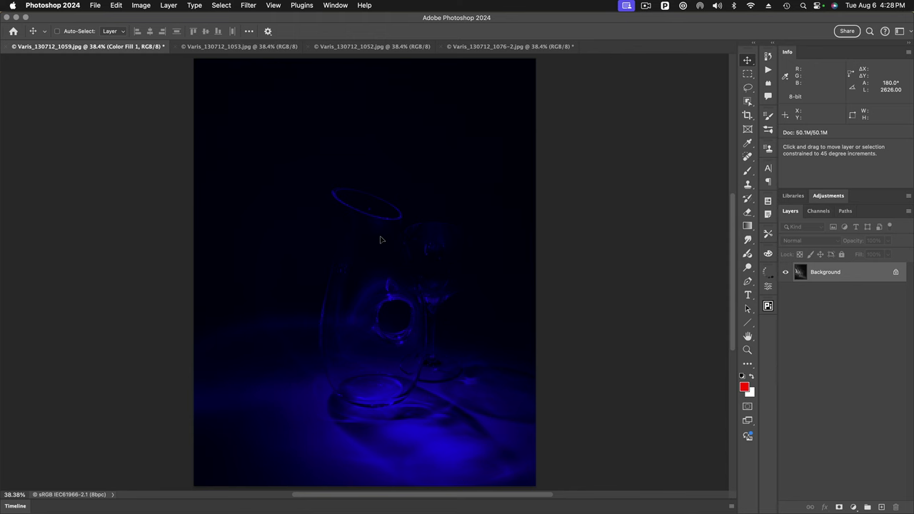
key(super+v)
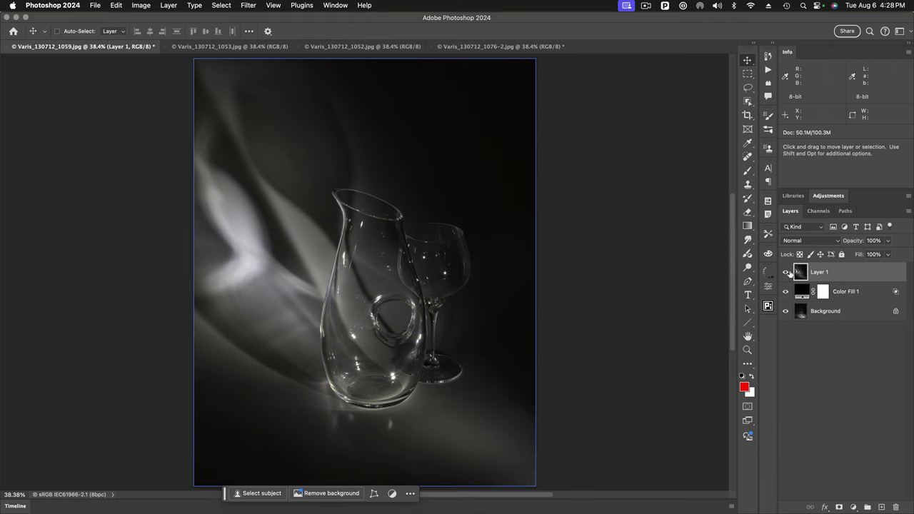
click(786, 273)
click(786, 273)
click(815, 293)
click(799, 297)
click(787, 275)
click(804, 293)
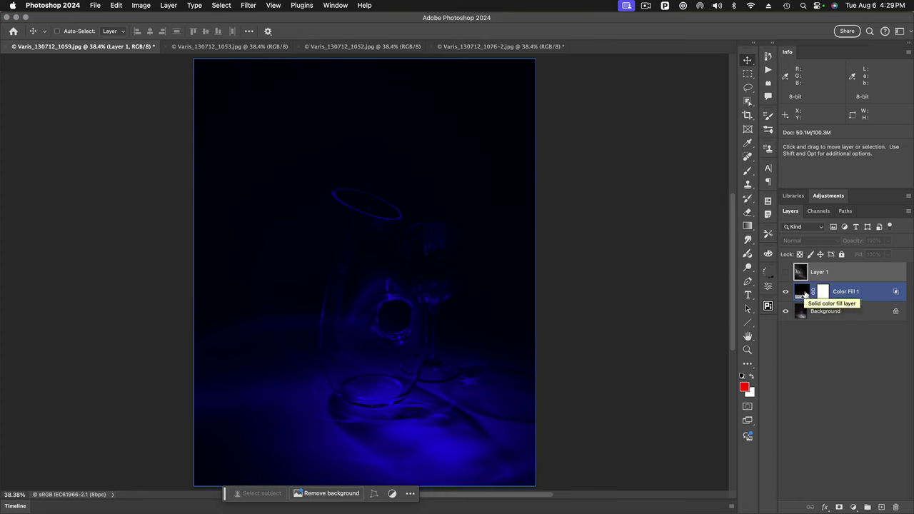
click(794, 272)
click(787, 272)
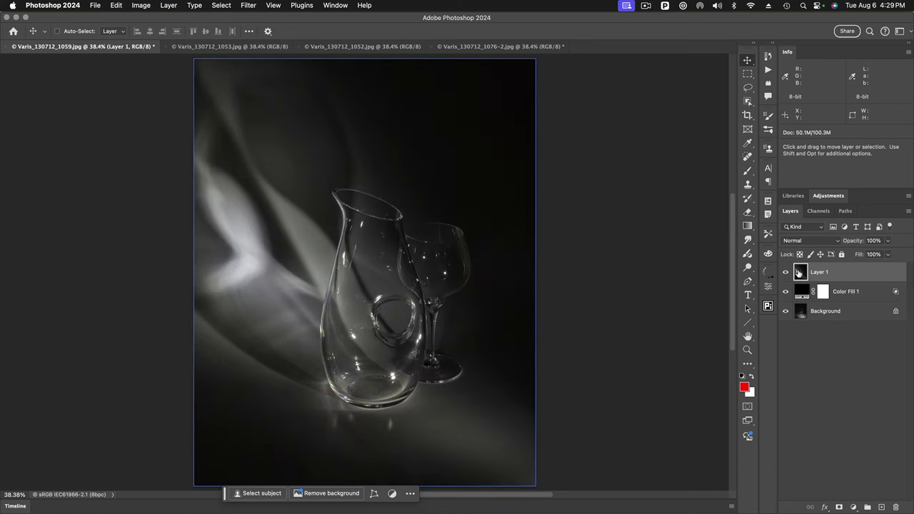
Step: Uncheck R and B in Layer 1's Advanced Blending, leaving only the G channel
click(909, 212)
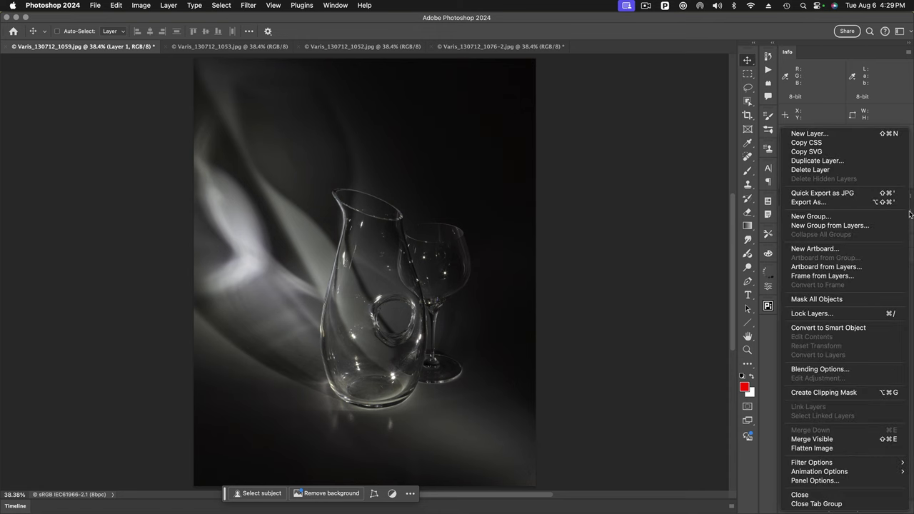
click(859, 371)
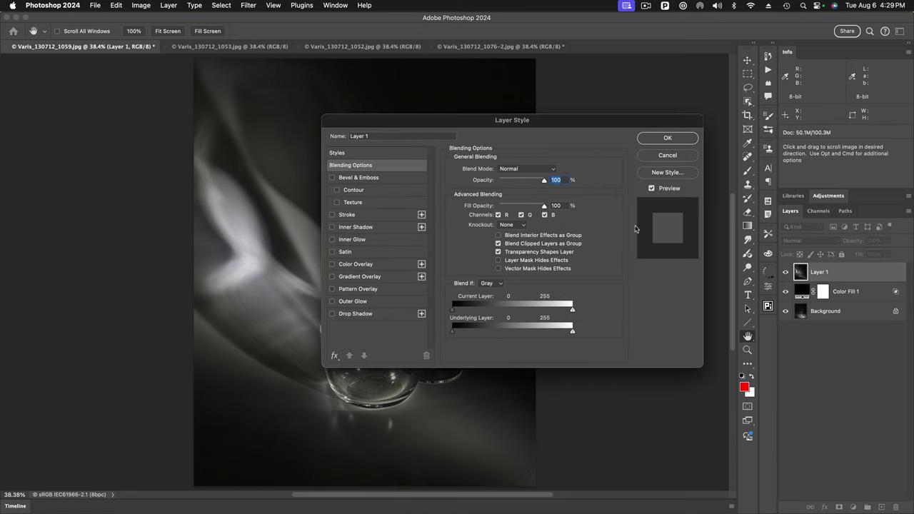
drag(569, 121, 666, 124)
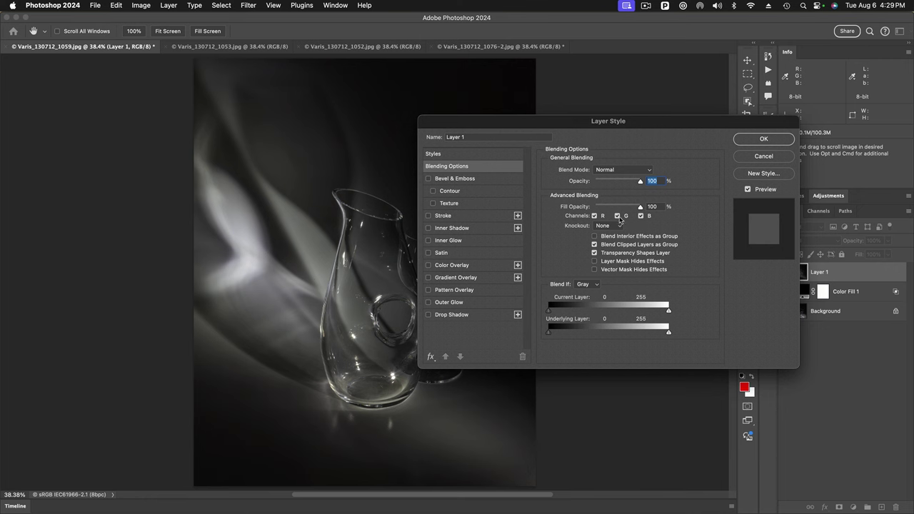
click(595, 216)
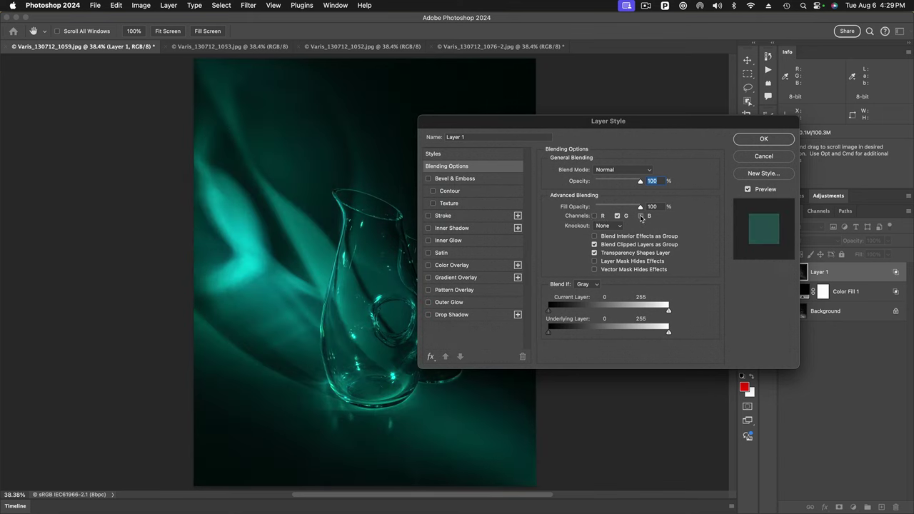
click(641, 217)
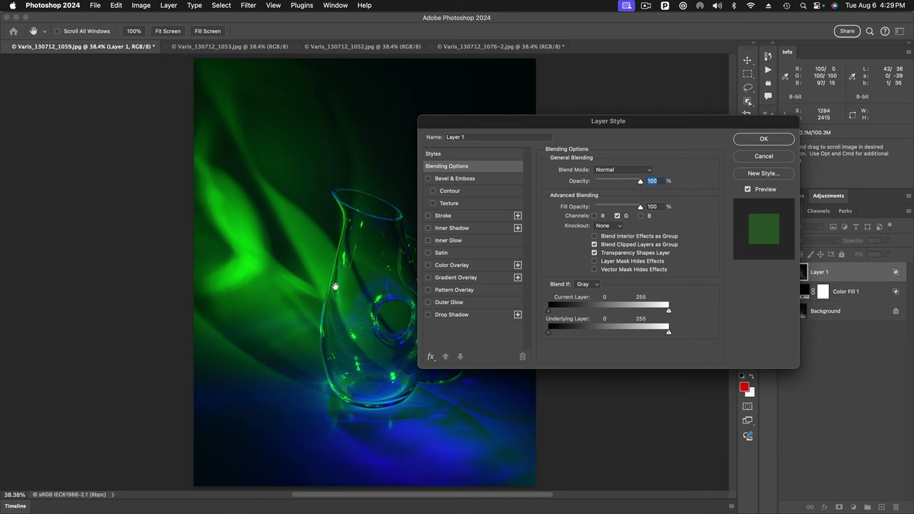
click(751, 141)
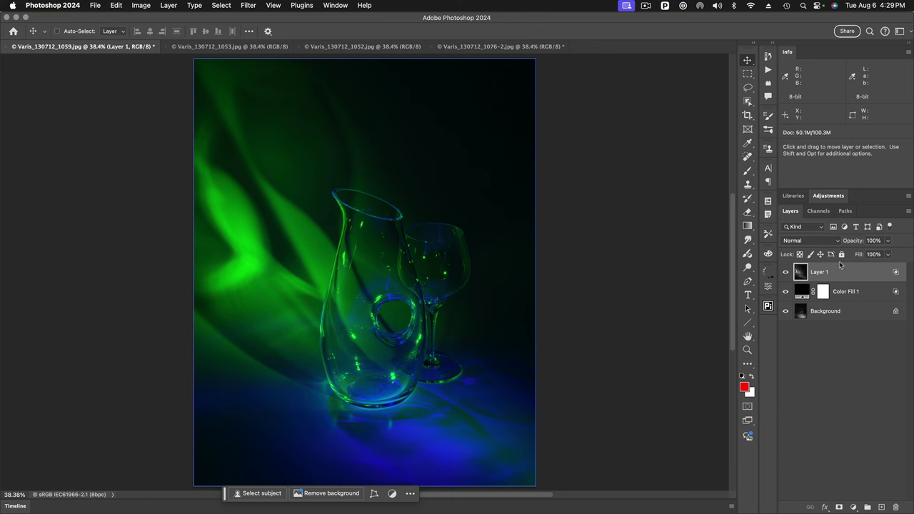
Step: Rename Color Fill 1 to 'blue' and Layer 1 to 'green'
click(846, 293)
double_click(846, 293)
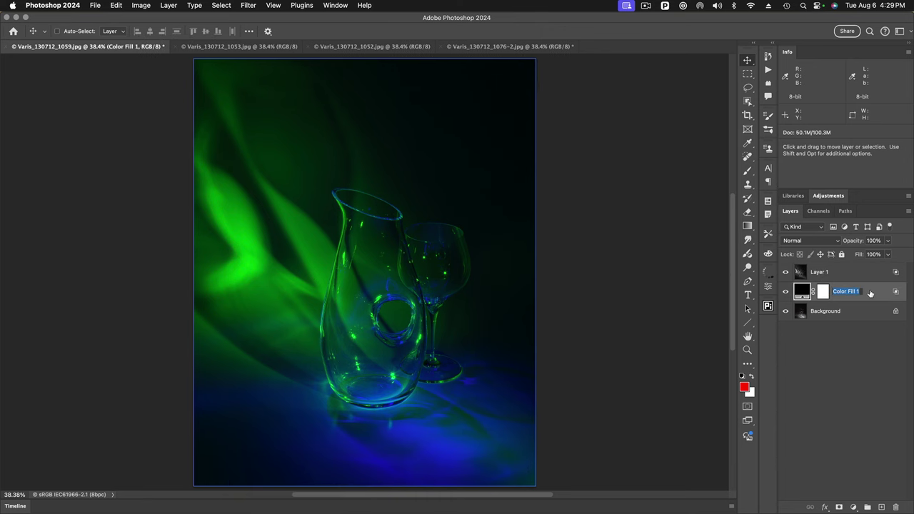
text(blue)
click(800, 274)
double_click(819, 273)
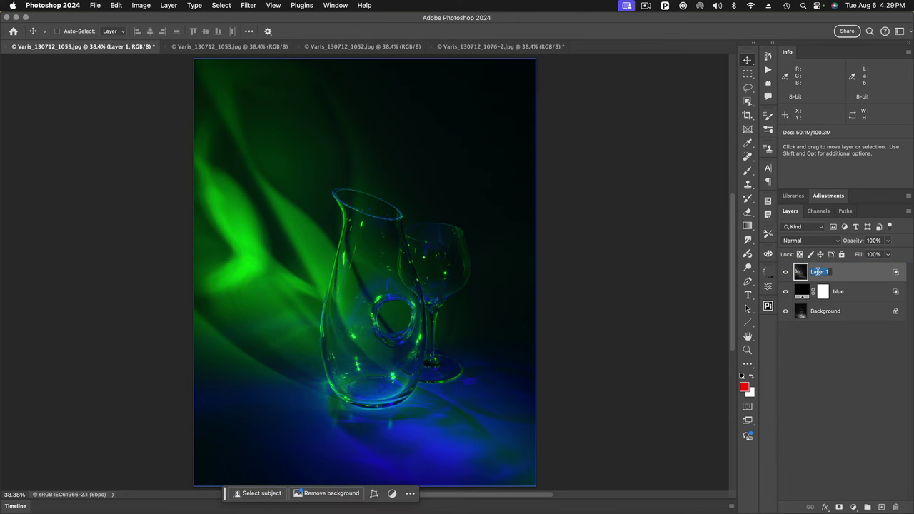
text(green)
key(Return)
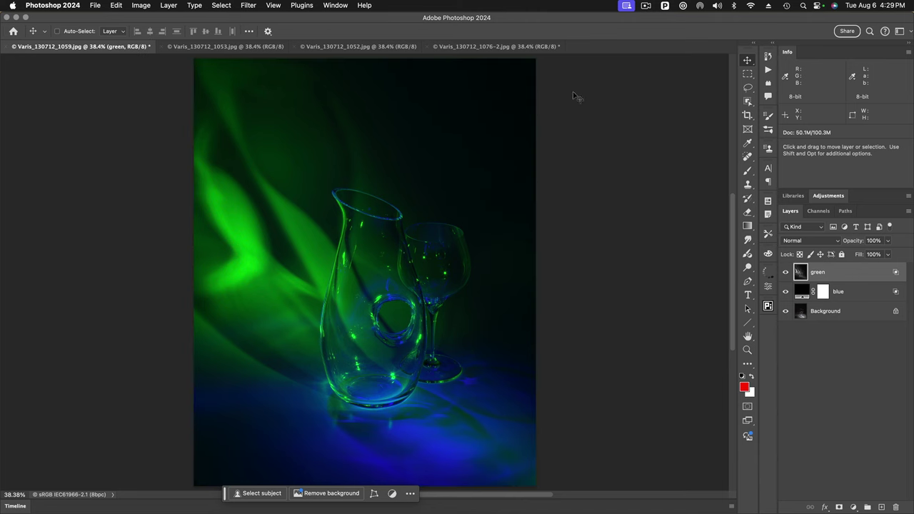
Step: Shift-drag the Varis_130712_1052.jpg shot into the composite as a new layer above green
click(395, 47)
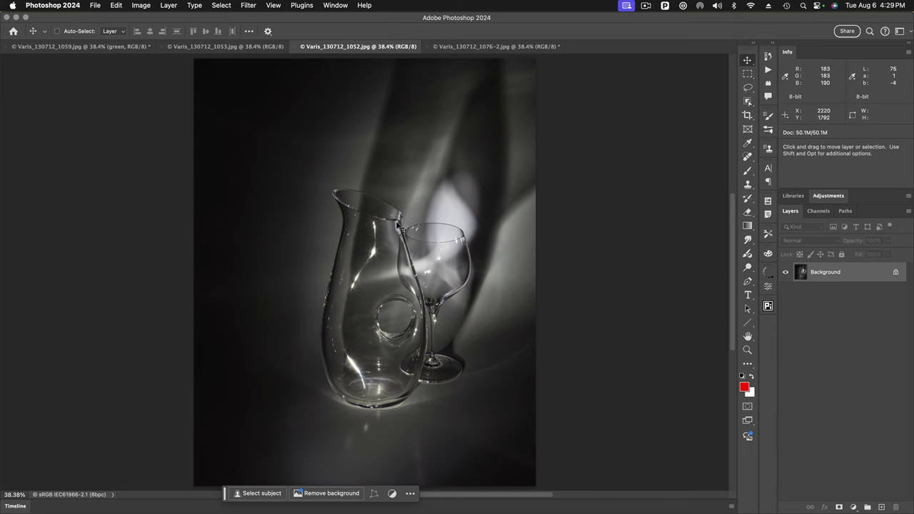
key(shift)
drag(389, 246, 383, 198)
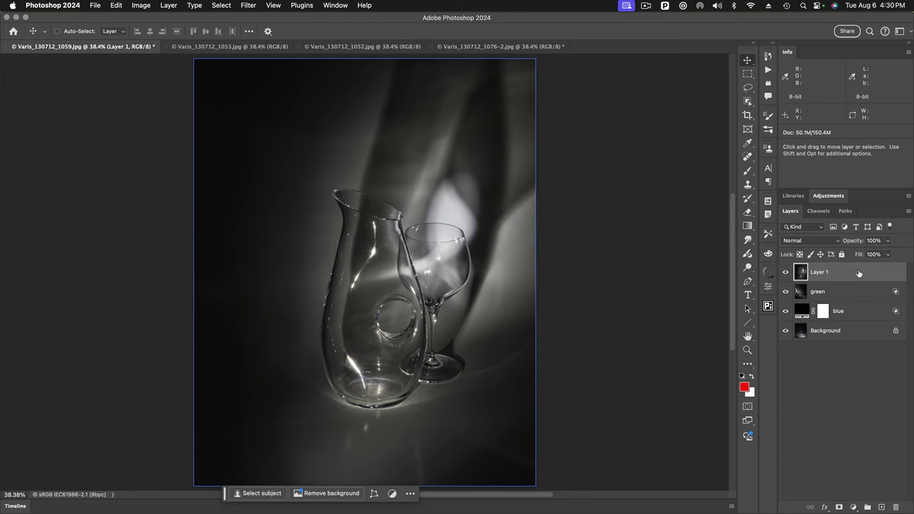
Step: Uncheck G and B in the new Layer 1's Advanced Blending, leaving only the R channel
double_click(860, 273)
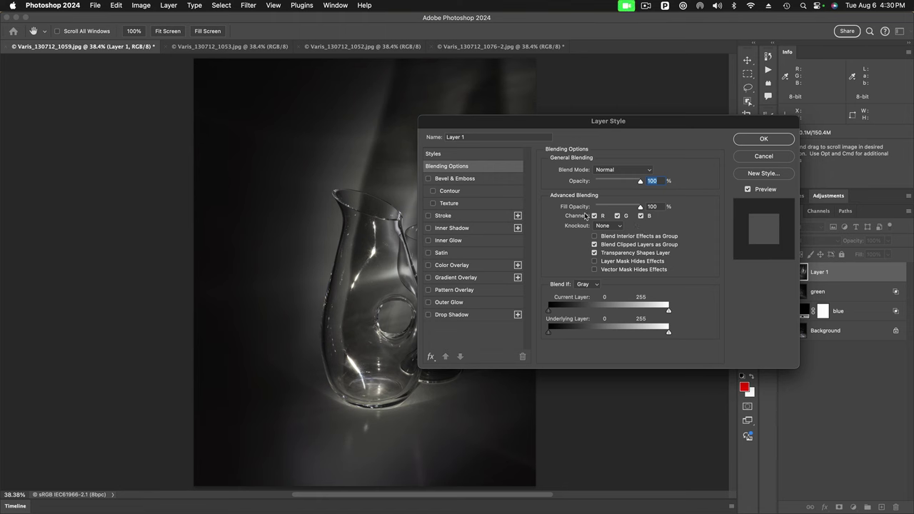
click(617, 216)
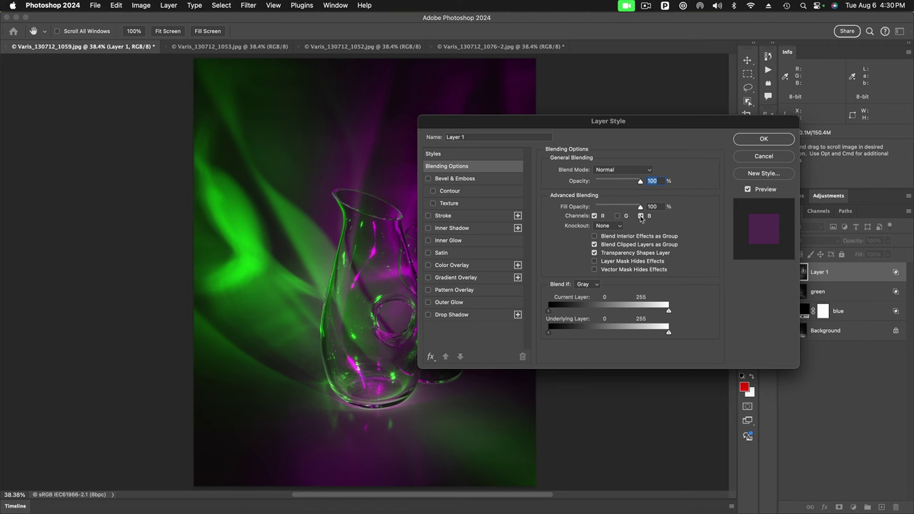
click(641, 215)
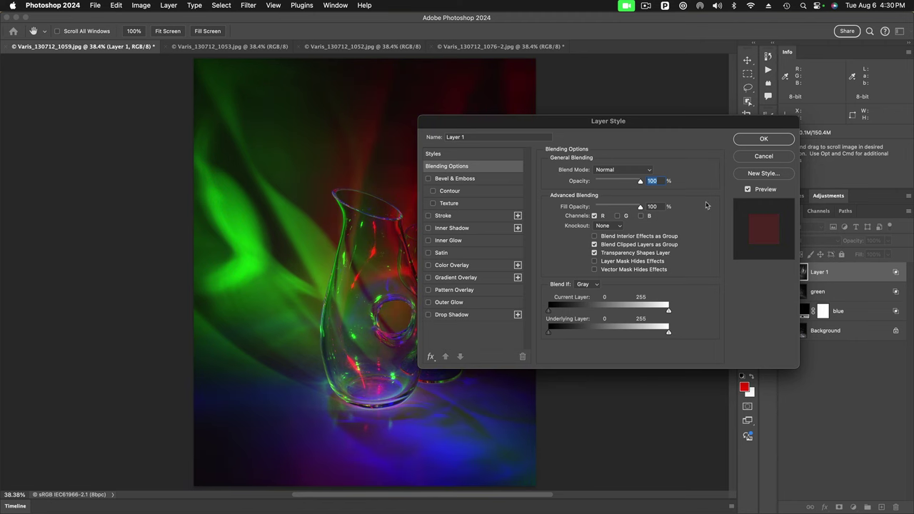
click(761, 139)
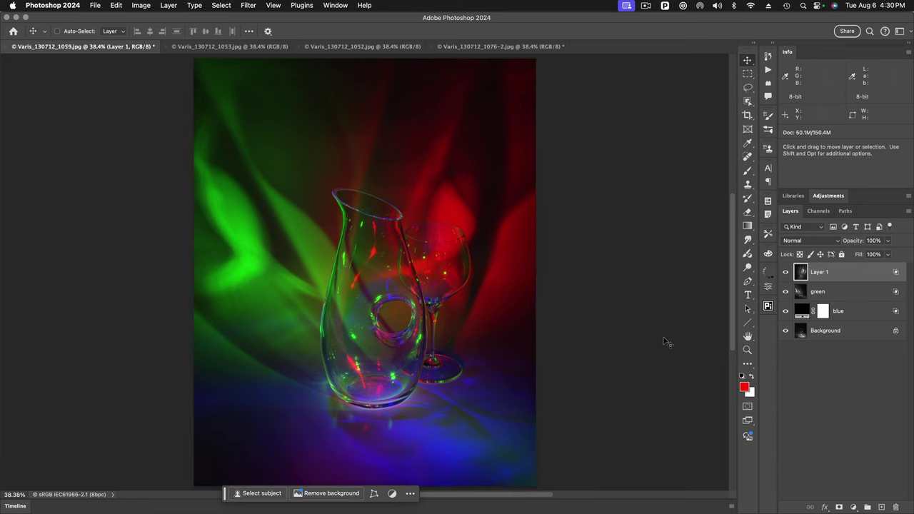
Step: Shift-drag the Varis_130712_1076-2.jpg shot into the composite as a new top layer
click(517, 47)
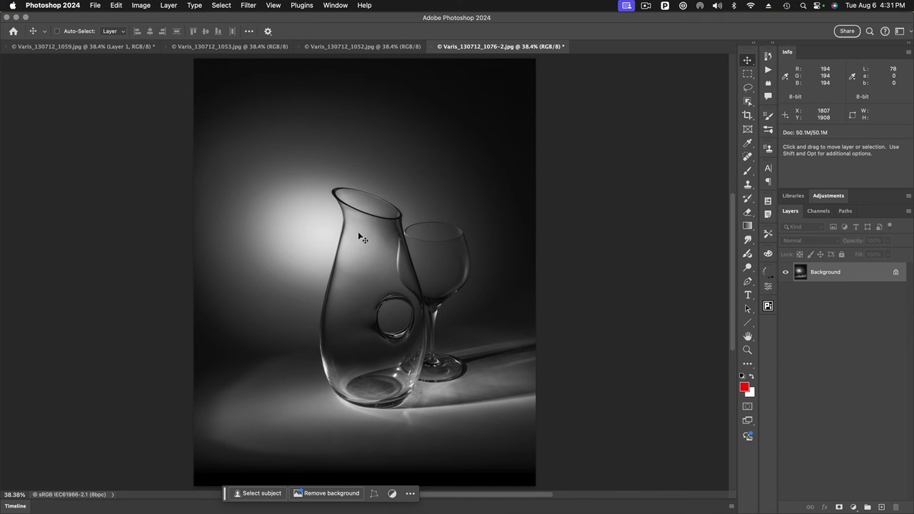
key(shift)
drag(376, 250, 425, 193)
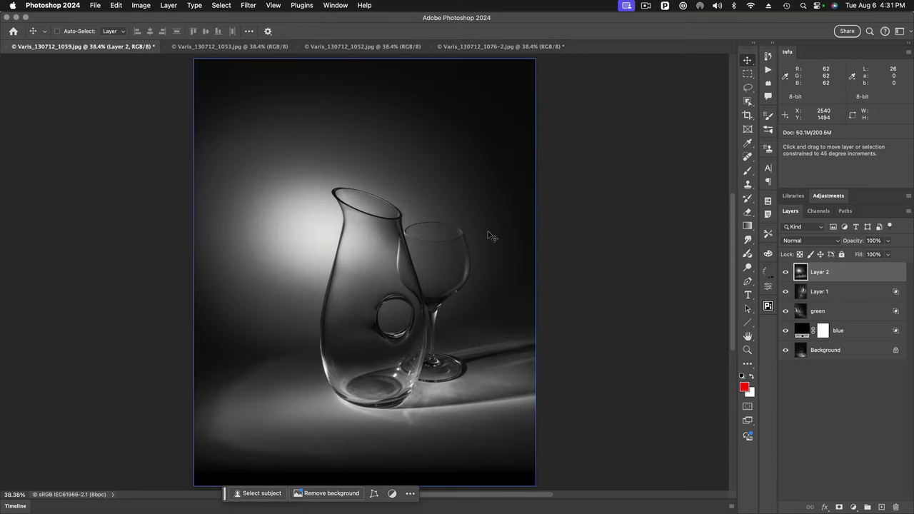
click(889, 241)
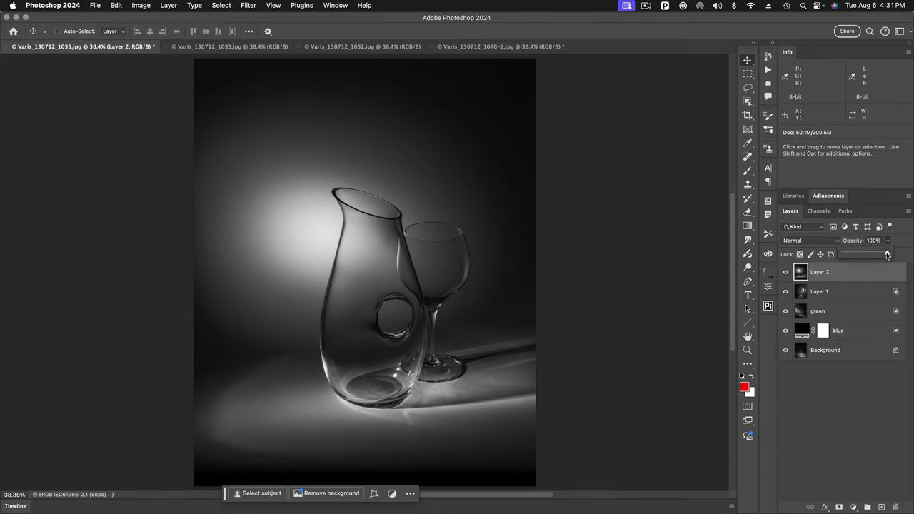
mouse_move(888, 255)
mouse_down()
mouse_move(858, 255)
mouse_move(902, 258)
mouse_up()
click(811, 241)
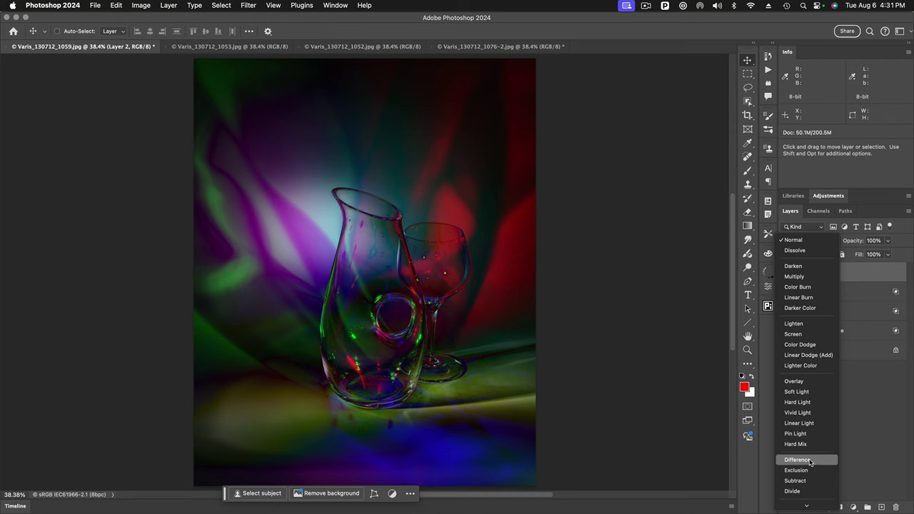
click(866, 441)
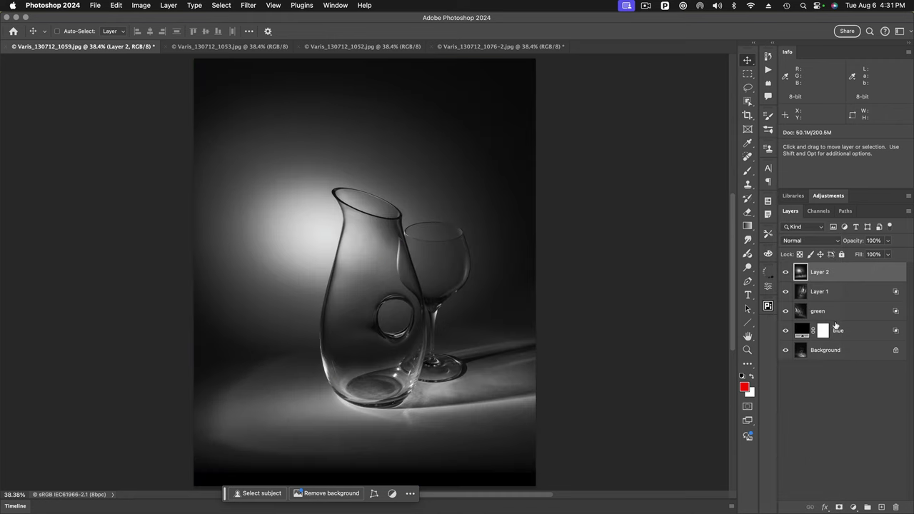
Step: Try Layer 2 as green-only and then red-only at different opacities in its blending options
double_click(873, 273)
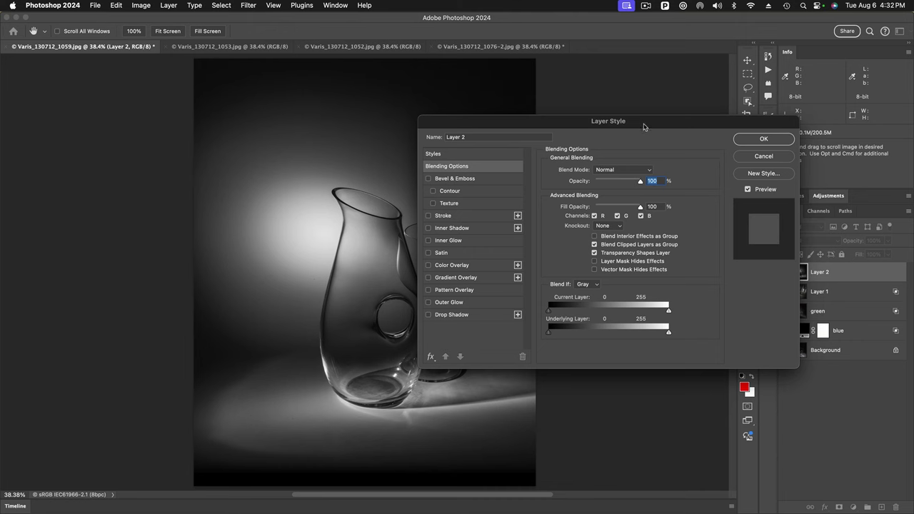
drag(644, 123, 715, 67)
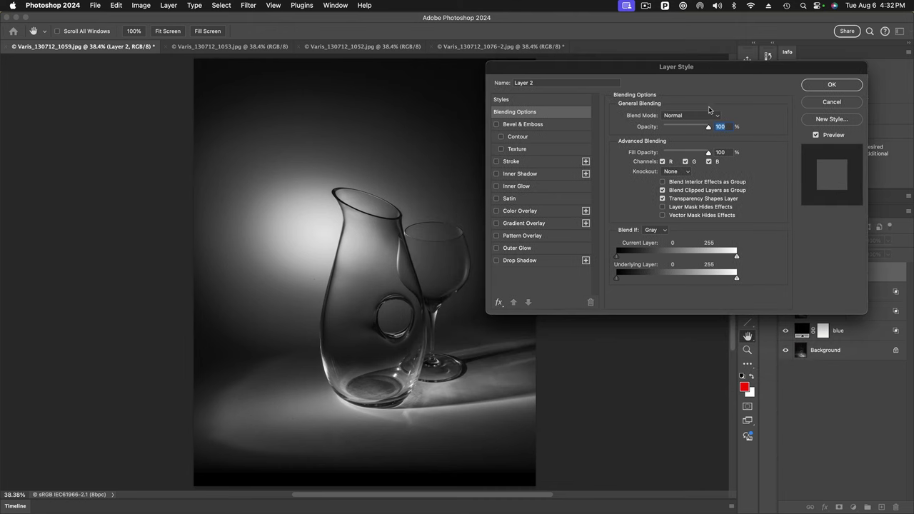
click(662, 161)
click(709, 161)
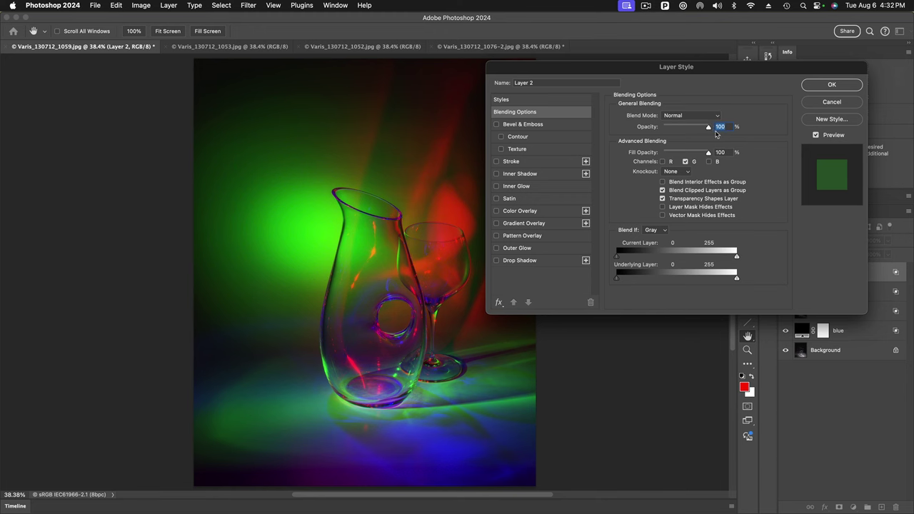
drag(708, 129, 736, 130)
click(663, 161)
click(685, 162)
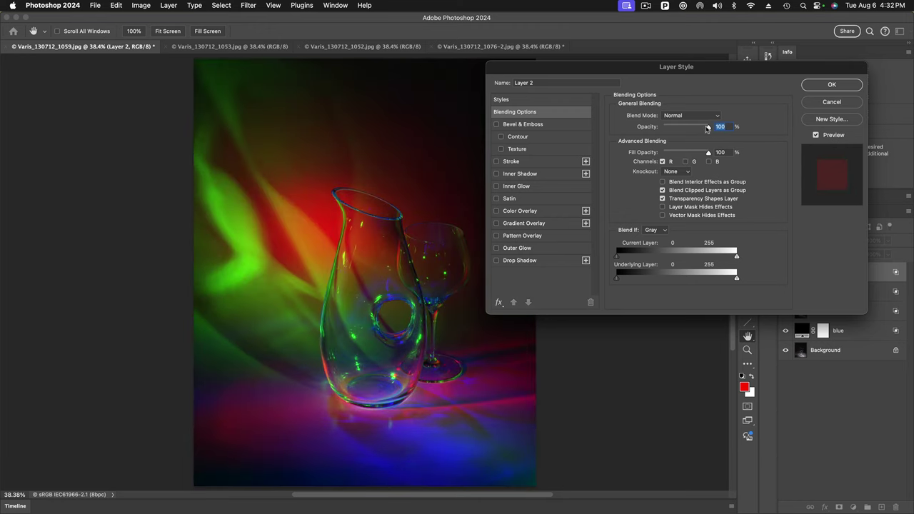
drag(710, 129, 684, 129)
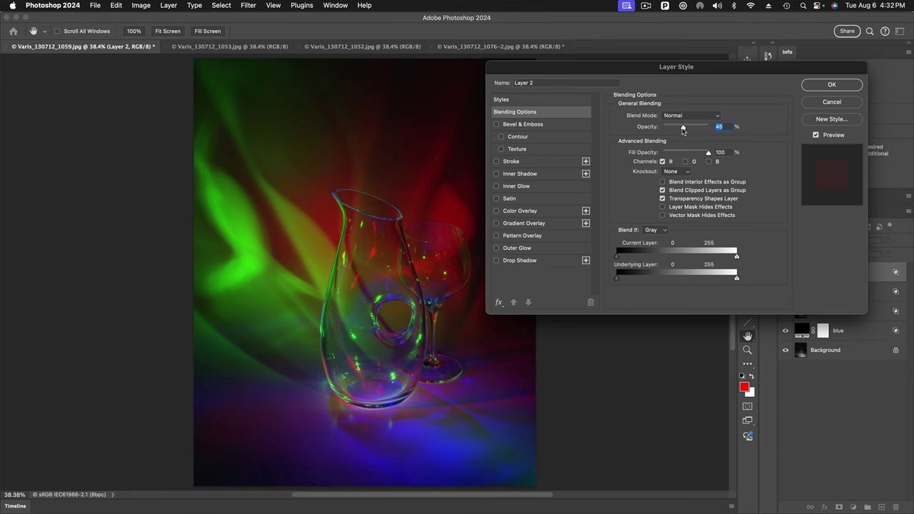
drag(684, 129, 723, 130)
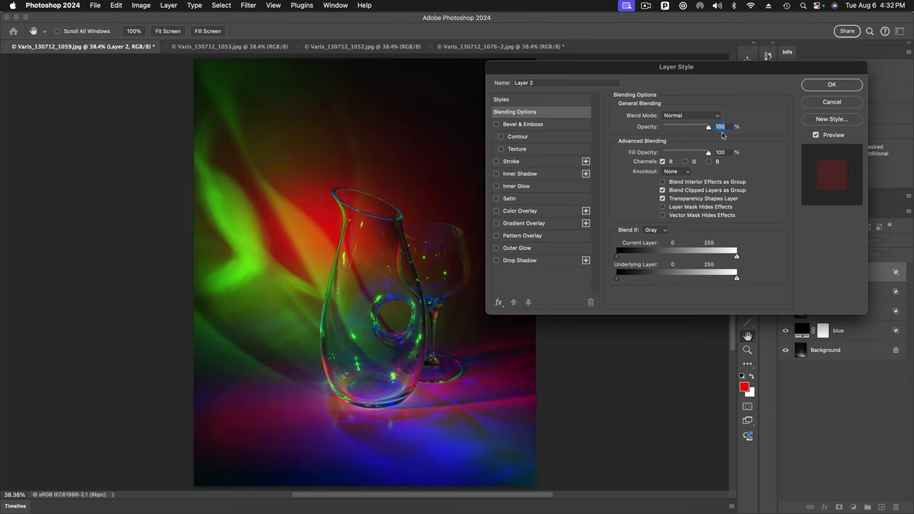
Step: Set Layer 2 to the B channel only at 57% opacity and confirm
click(662, 162)
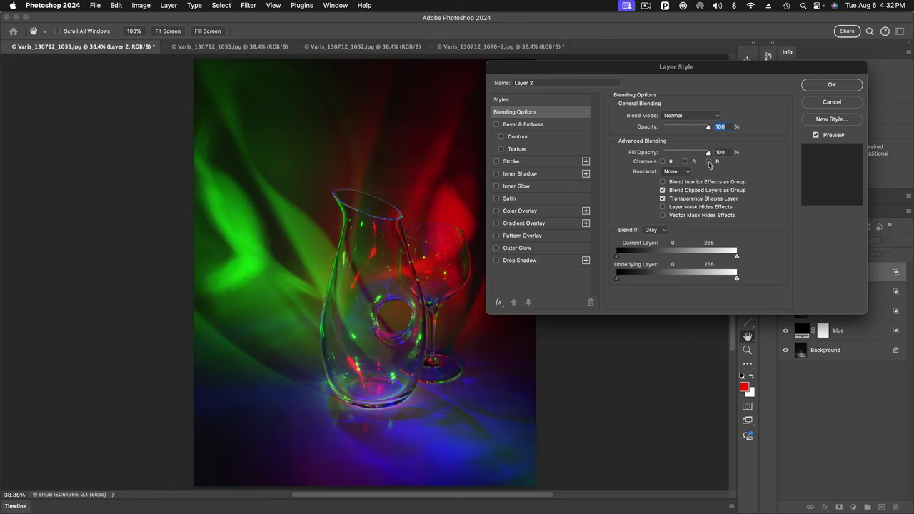
click(710, 162)
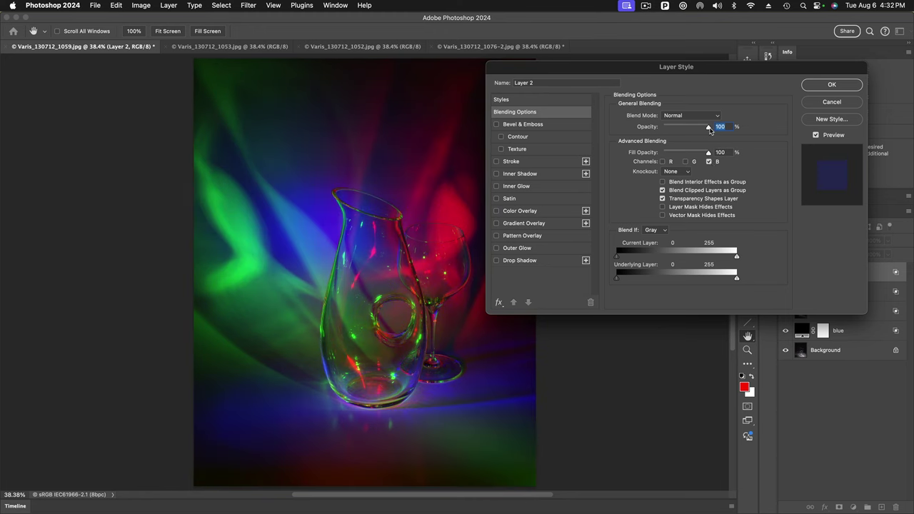
drag(709, 128, 692, 130)
drag(692, 131, 690, 132)
click(820, 87)
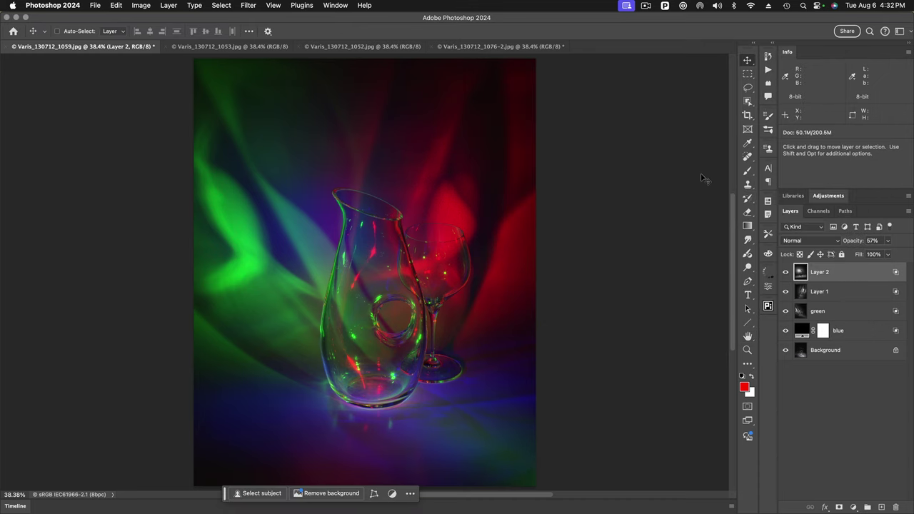